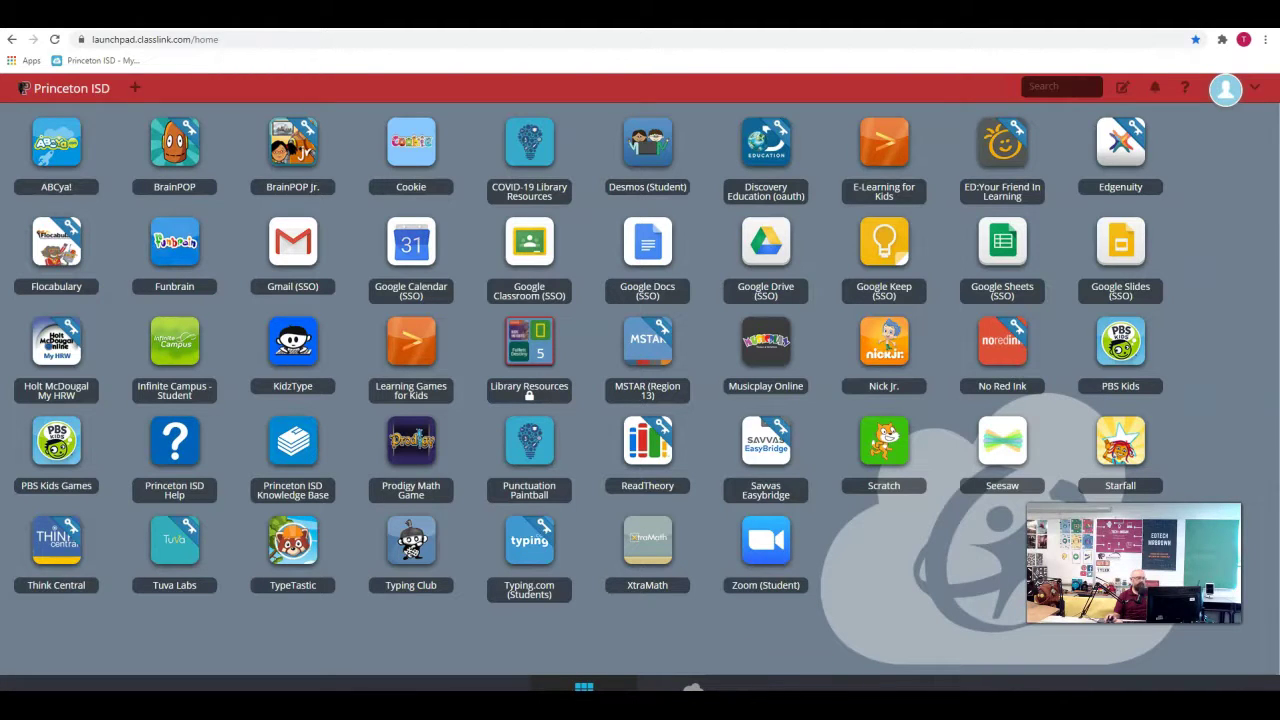
- Launch Google Classroom, open the EdTech training group class stream and follow its Meet link
click(538, 247)
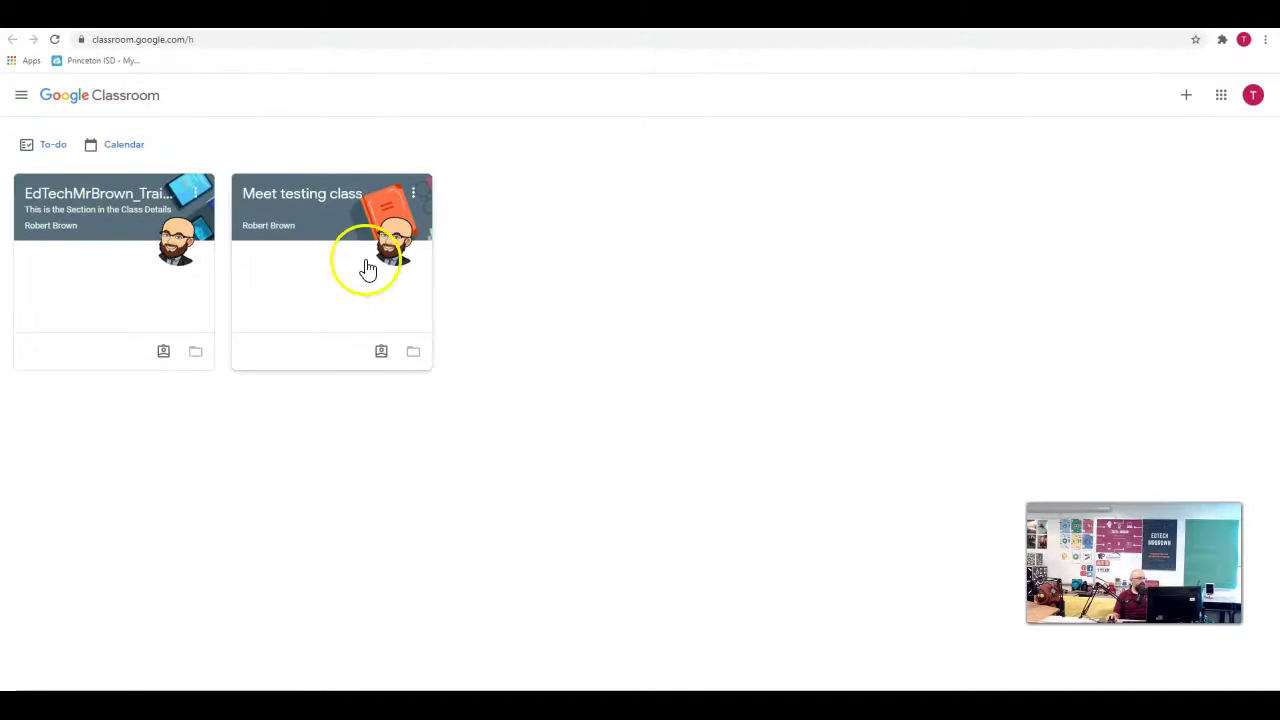
click(143, 203)
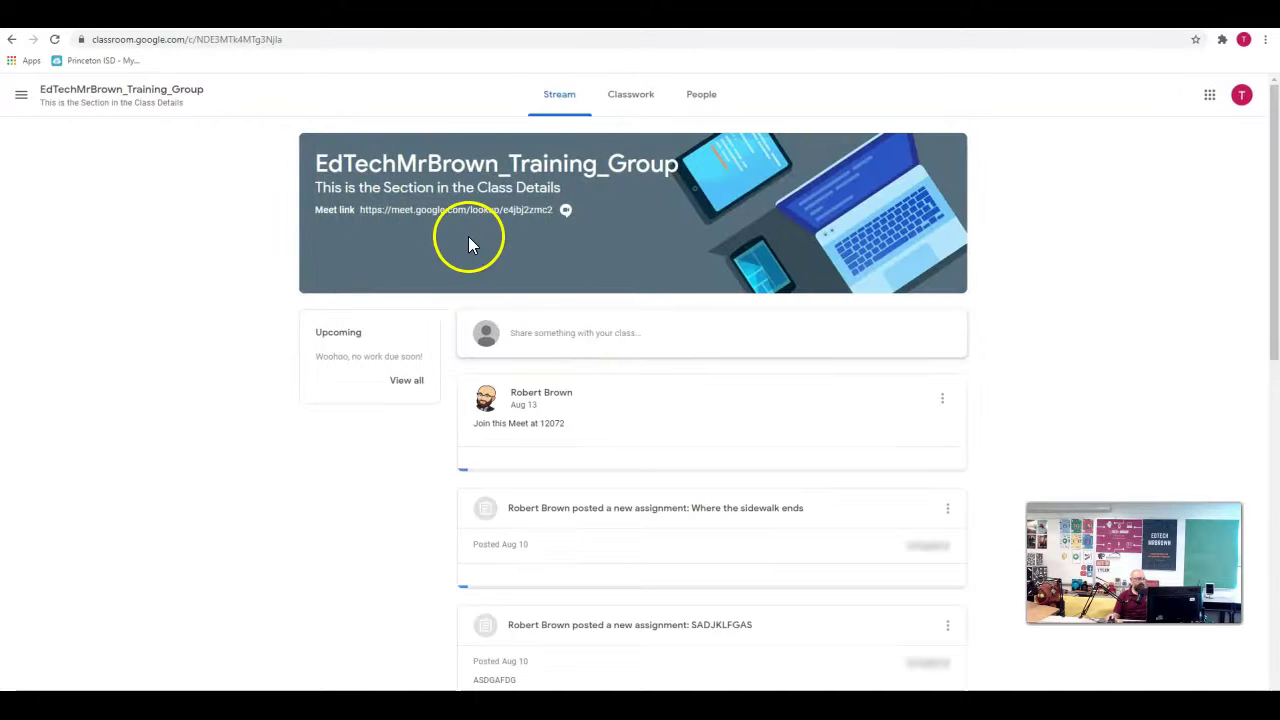
click(424, 212)
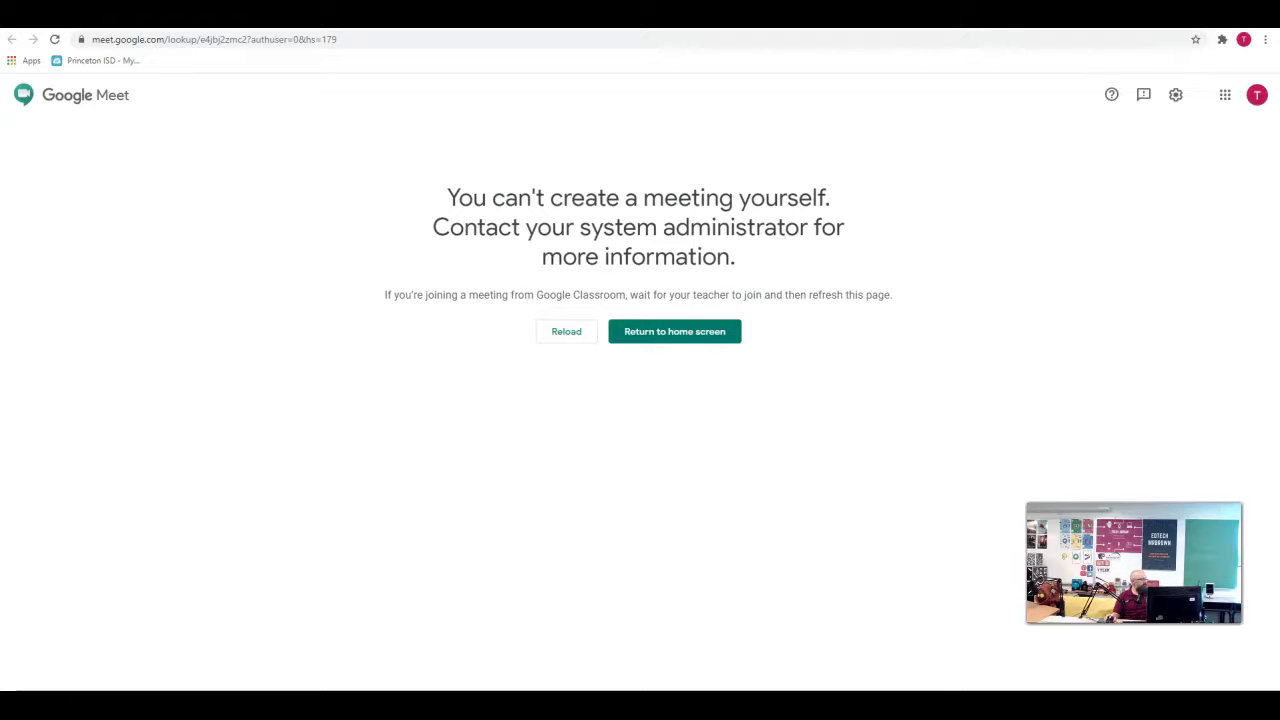
- Reload the Meet page after the 'You can't create a meeting yourself' message
click(566, 350)
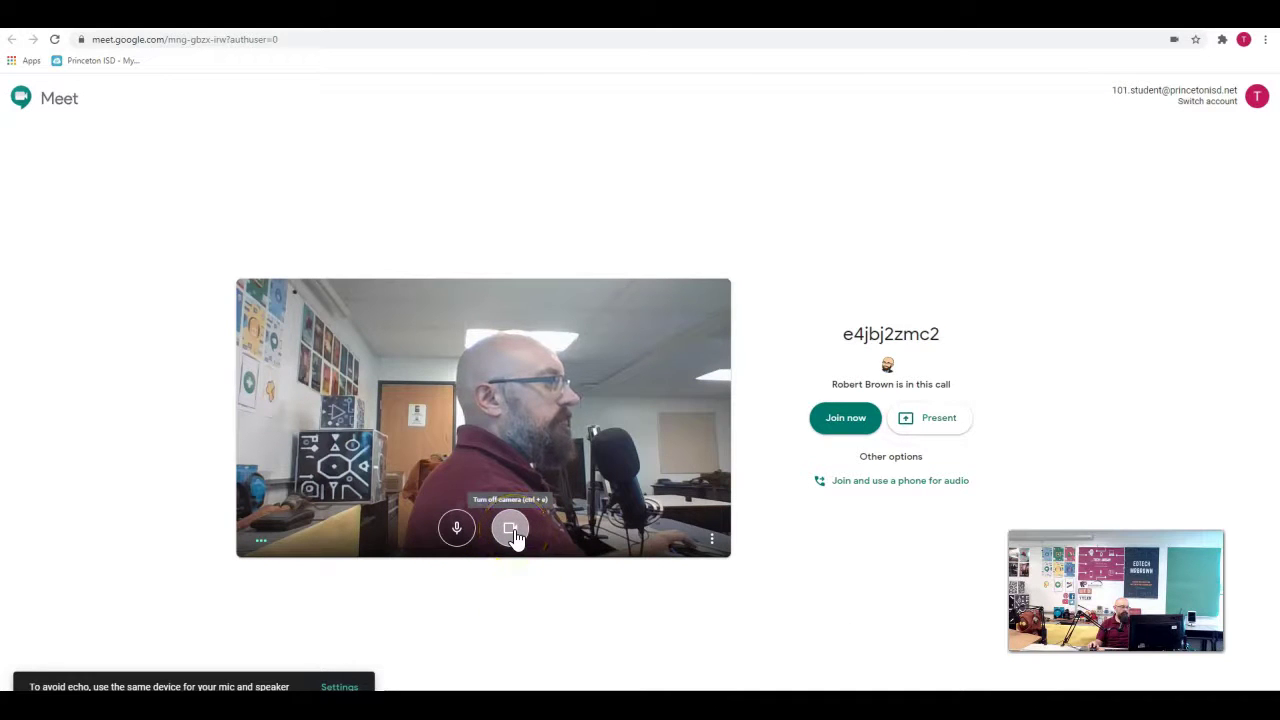
click(709, 545)
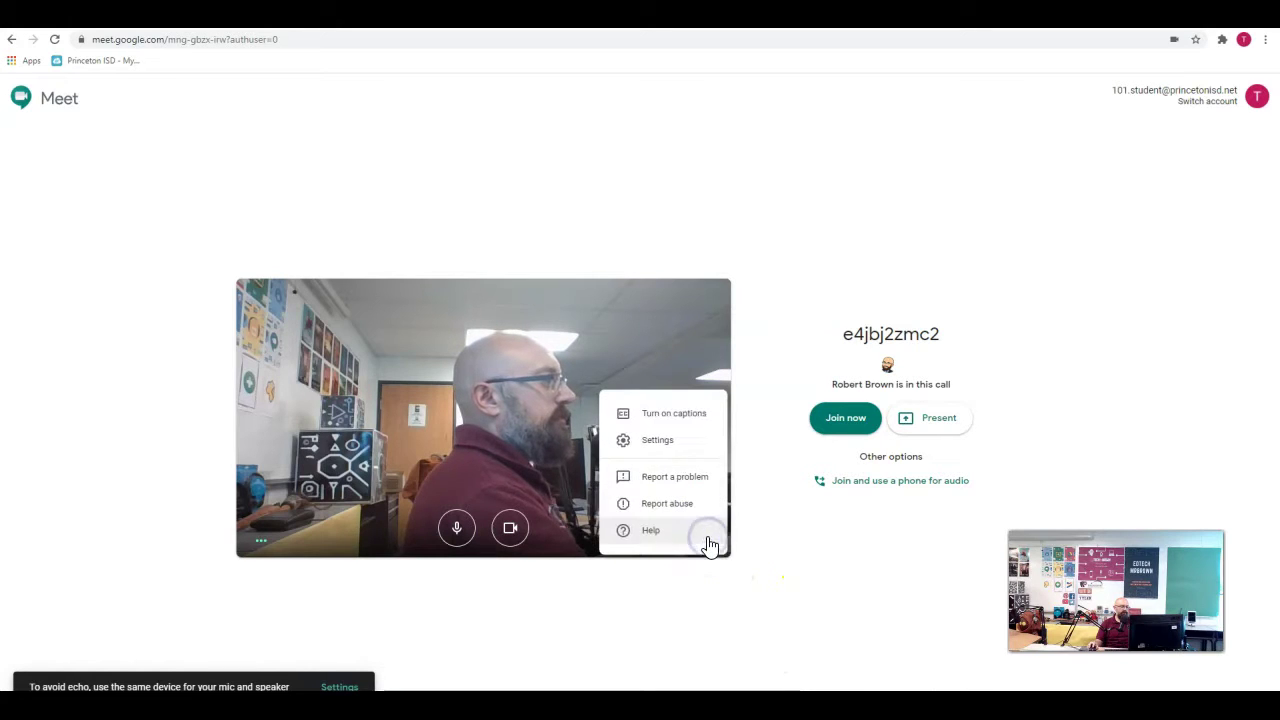
- In Settings, set the microphone to Microphone 1 Main and speakers to Headphones (Synaptics Audio)
click(657, 442)
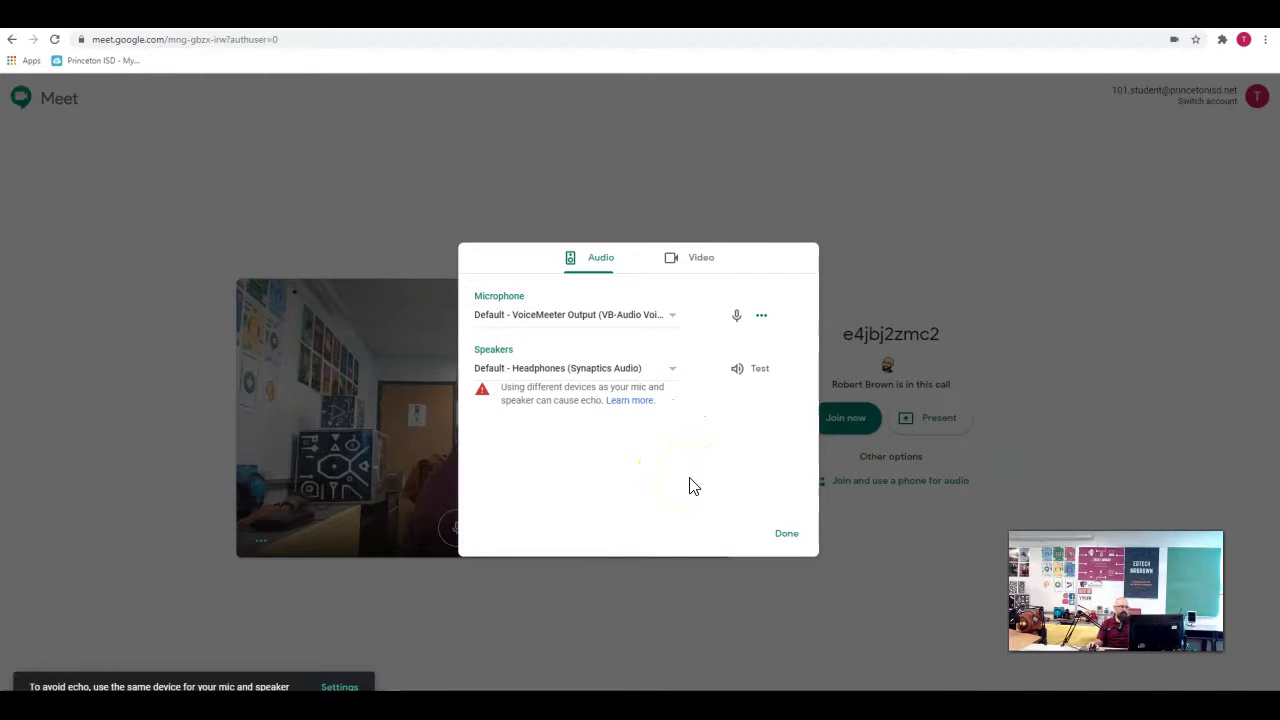
click(677, 320)
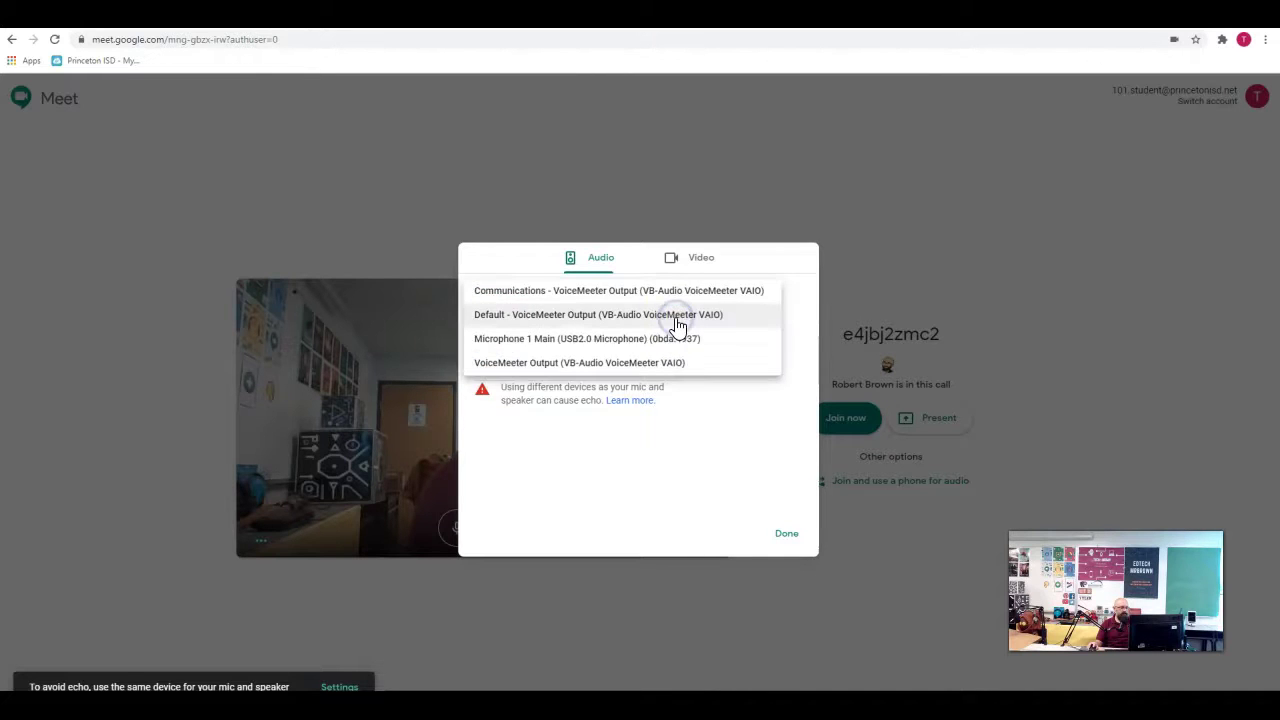
click(640, 338)
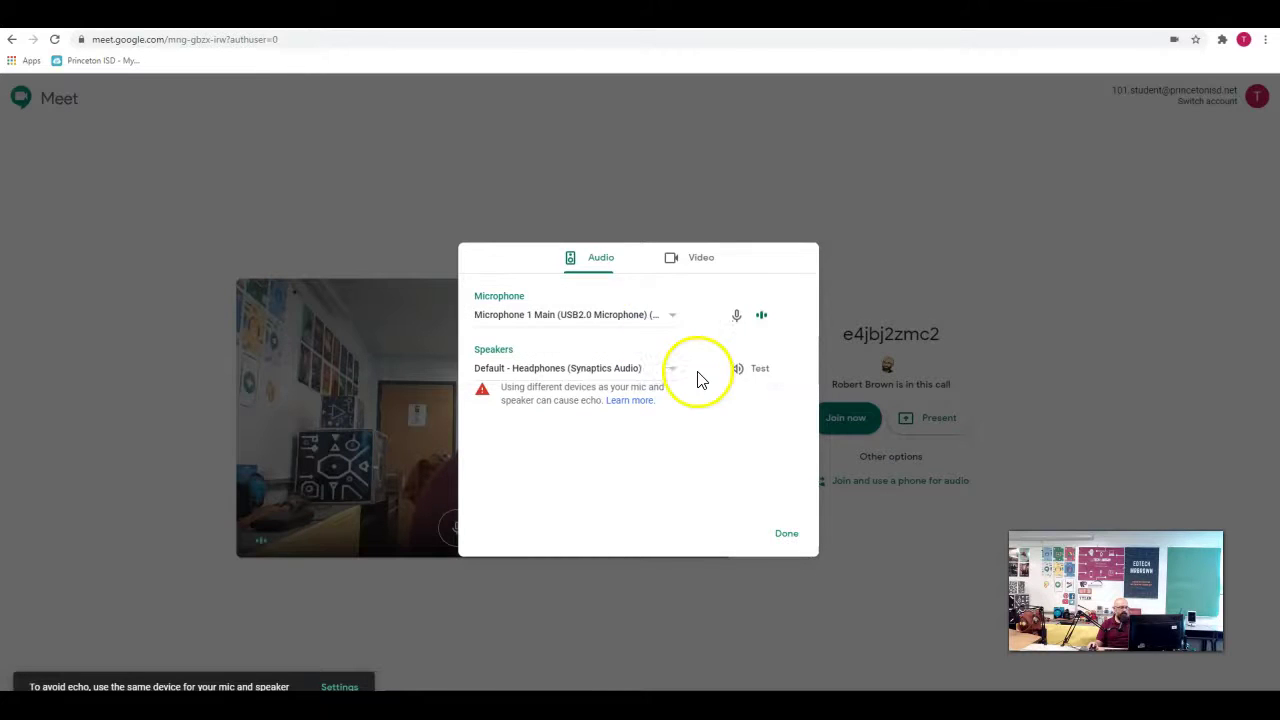
click(765, 326)
click(673, 378)
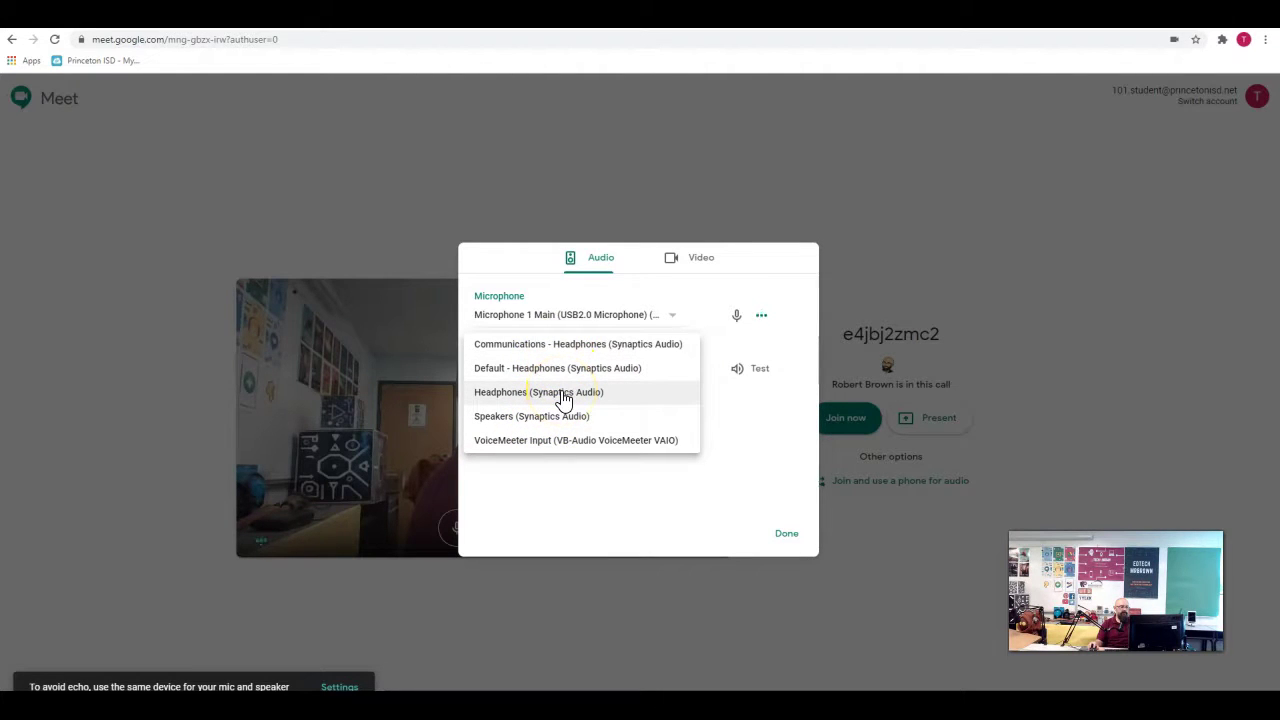
click(562, 394)
click(683, 260)
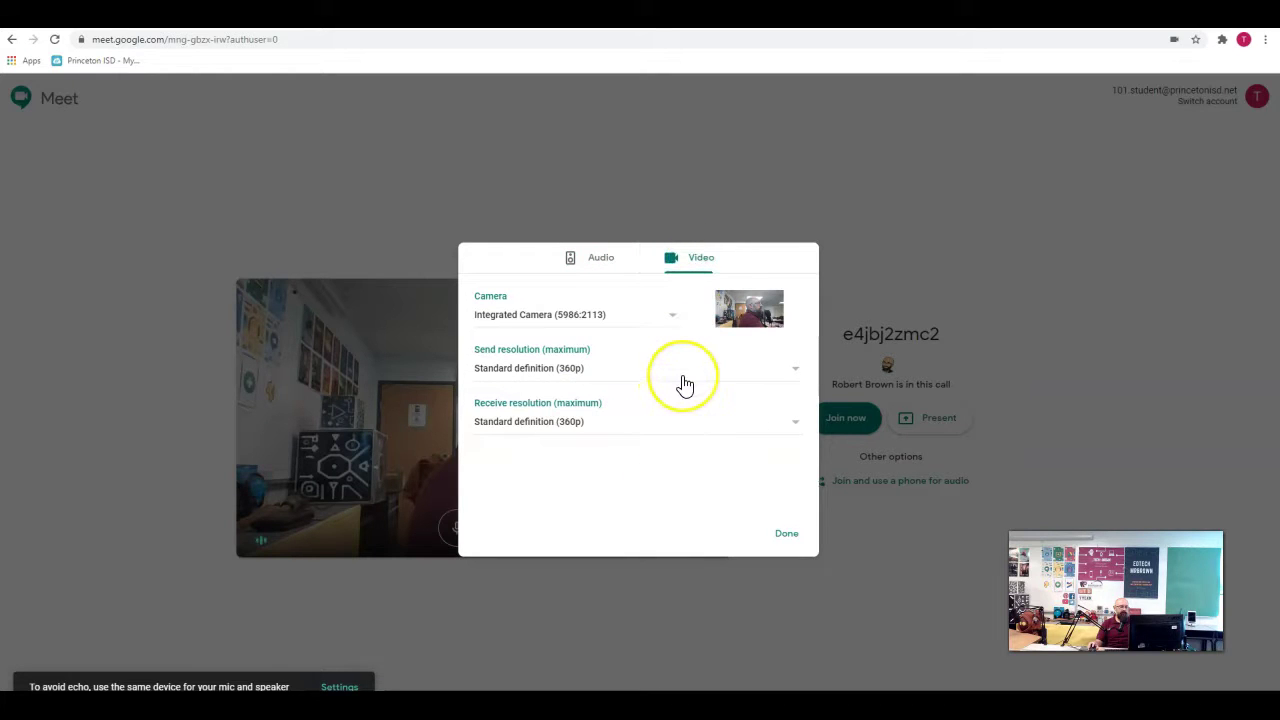
- Keep Integrated Camera as the camera with Standard definition (360p) send resolution
click(673, 316)
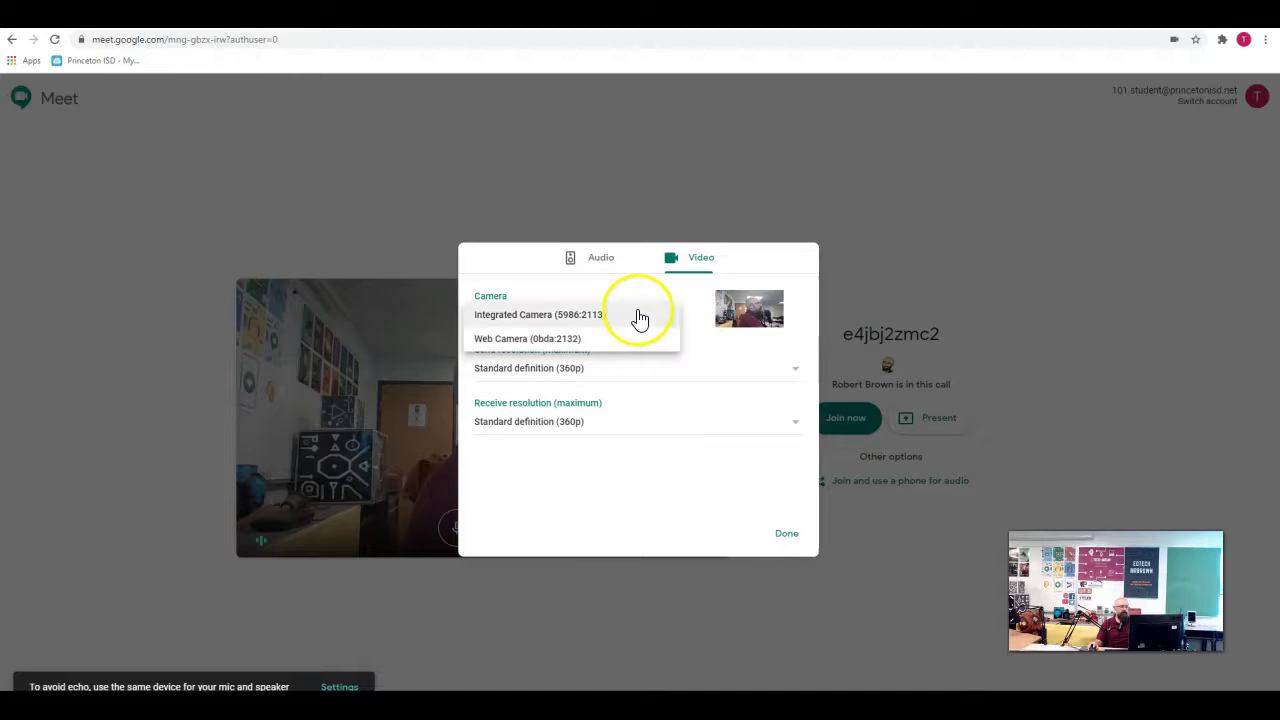
click(719, 351)
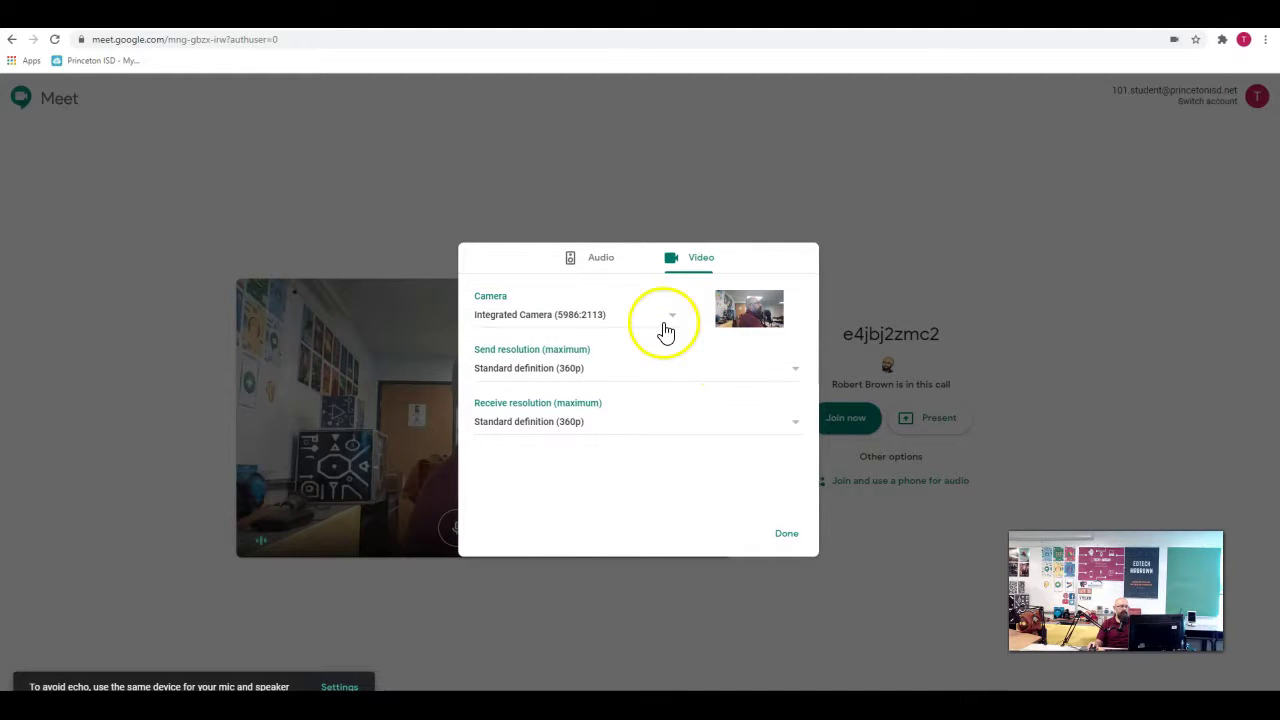
click(696, 383)
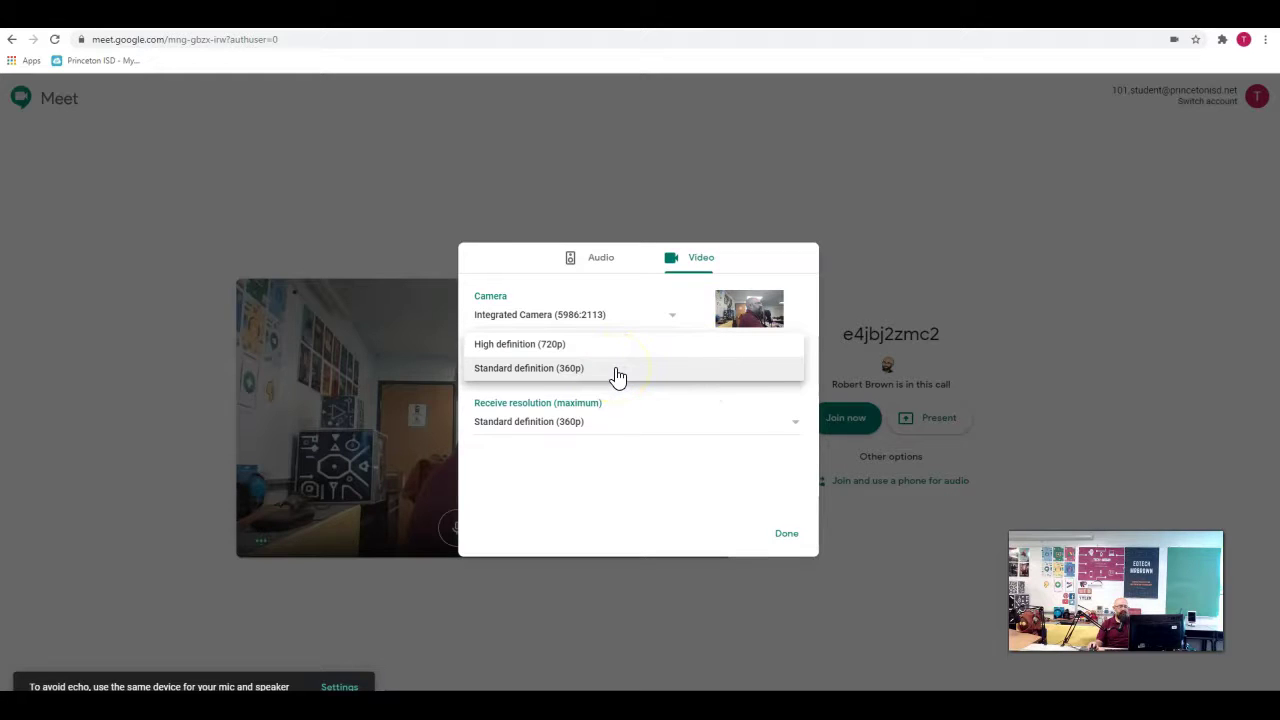
click(605, 490)
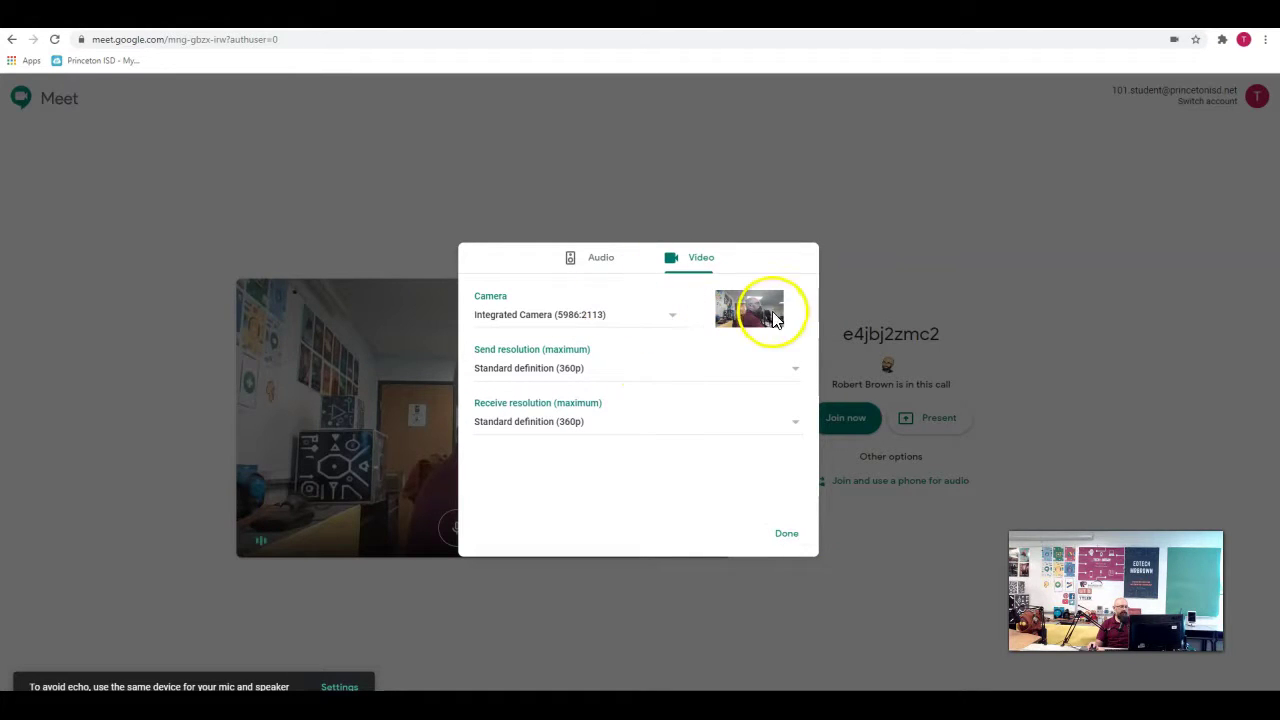
click(601, 258)
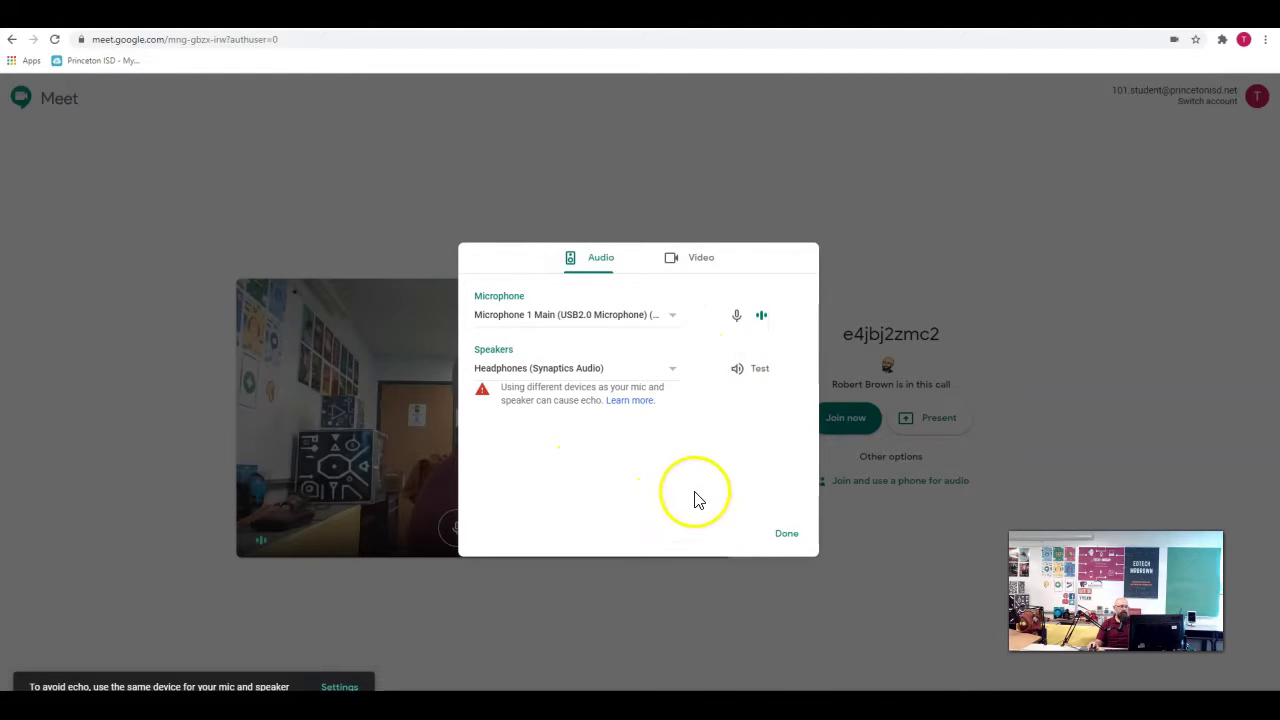
- Play a test sound through Headphones (Synaptics Audio), close Settings and join the class meeting
click(746, 372)
click(788, 537)
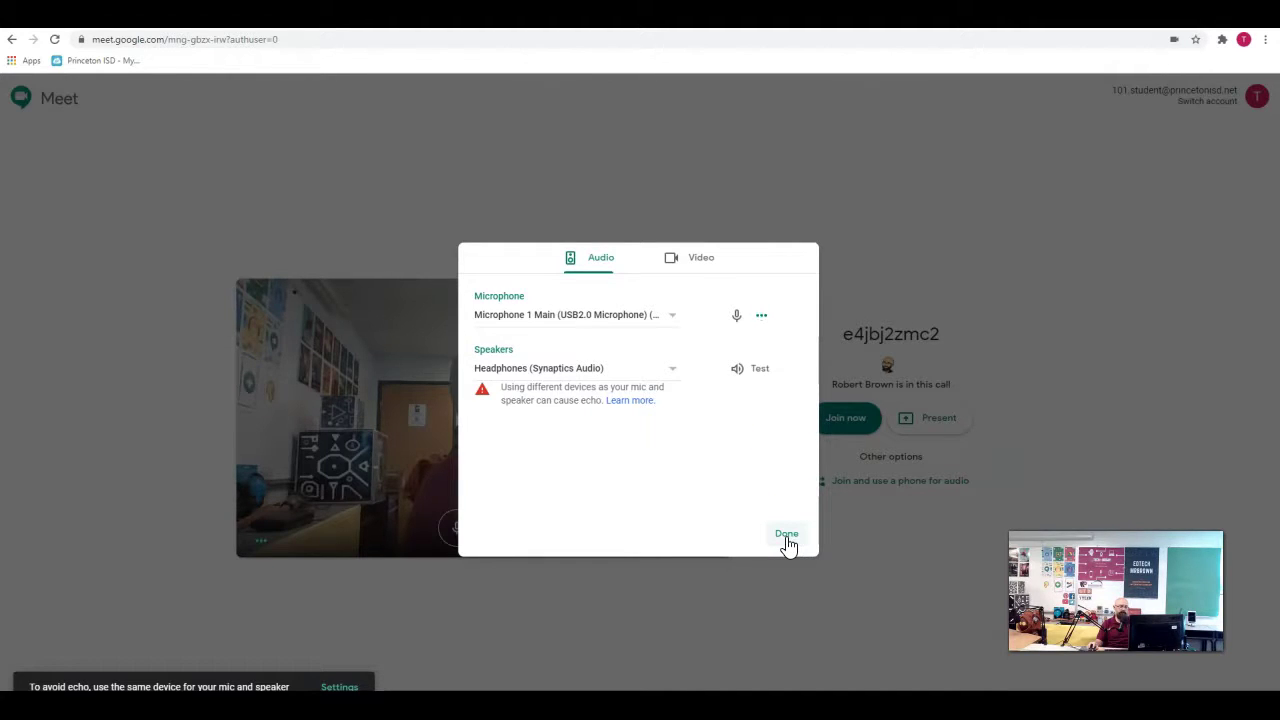
click(786, 534)
click(845, 418)
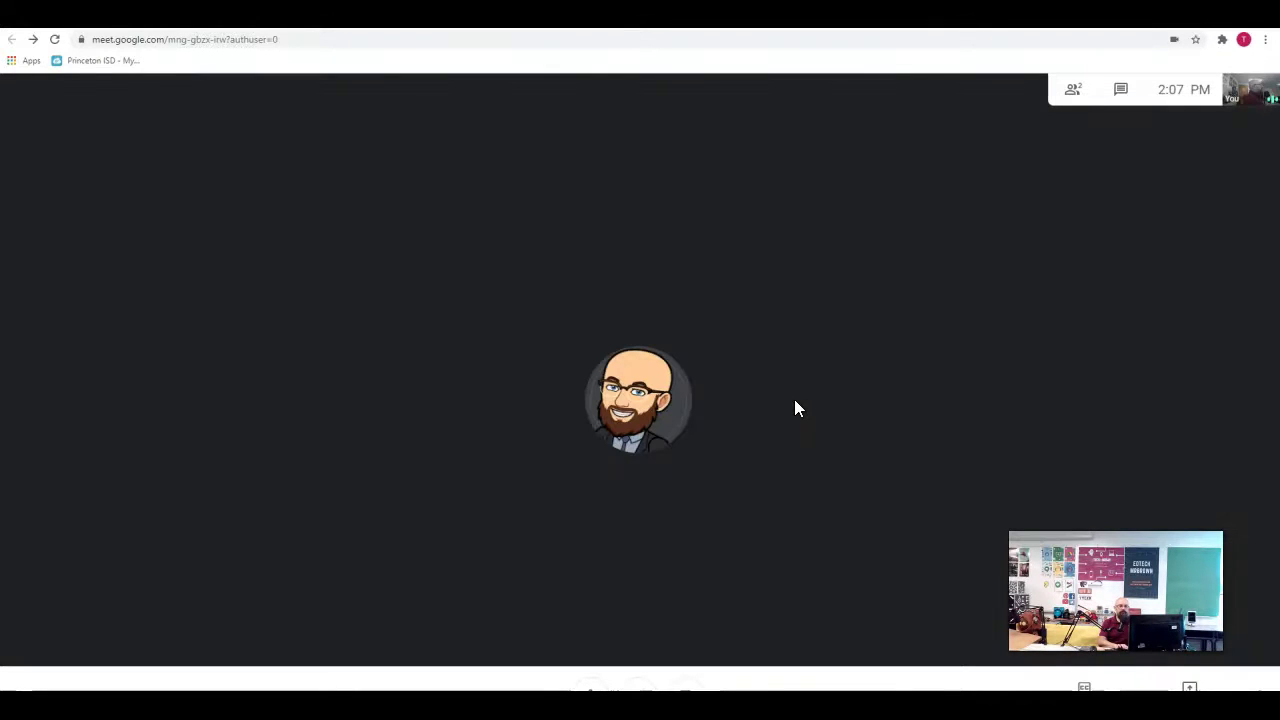
- Enter the call and show the People panel listing the student and the teacher
click(760, 394)
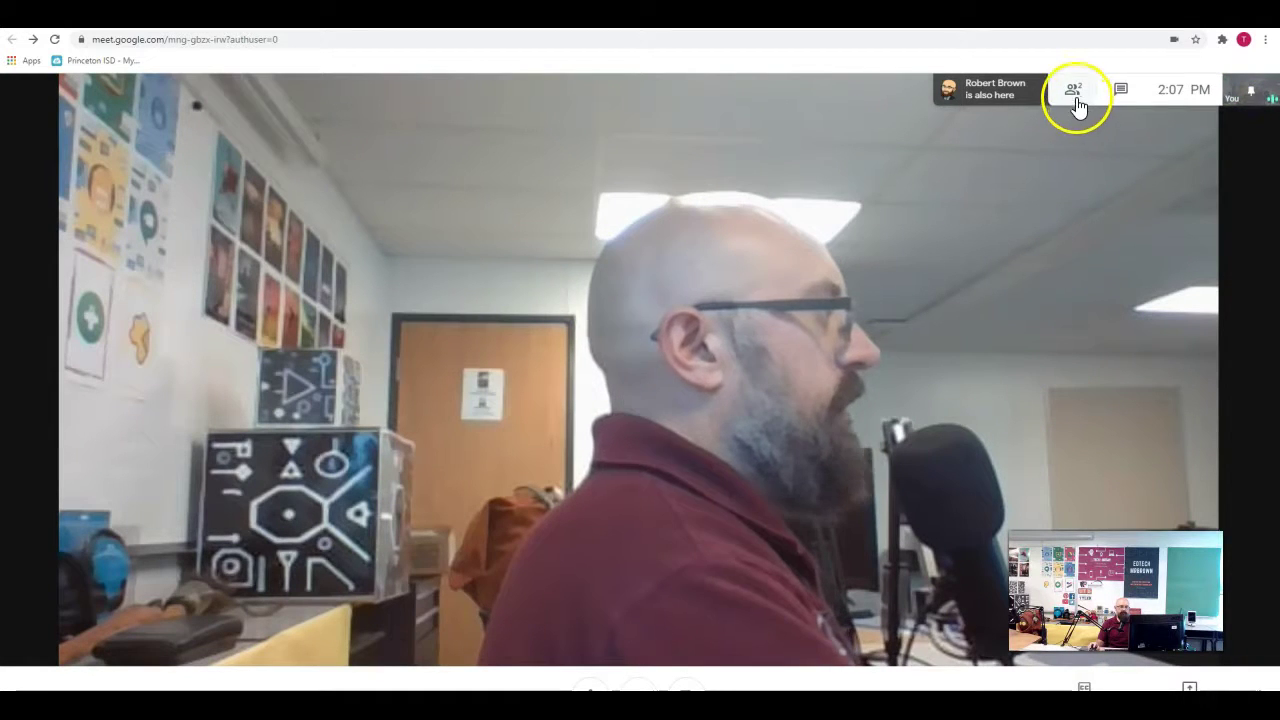
click(1249, 92)
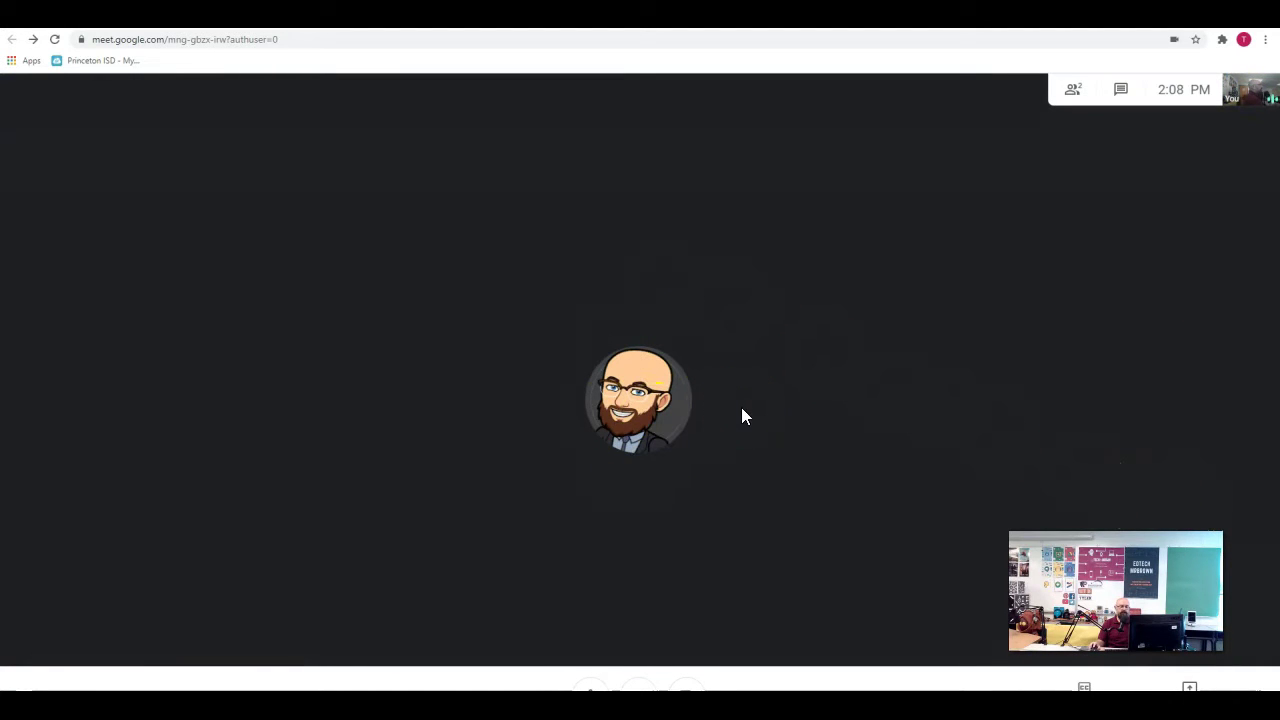
click(785, 410)
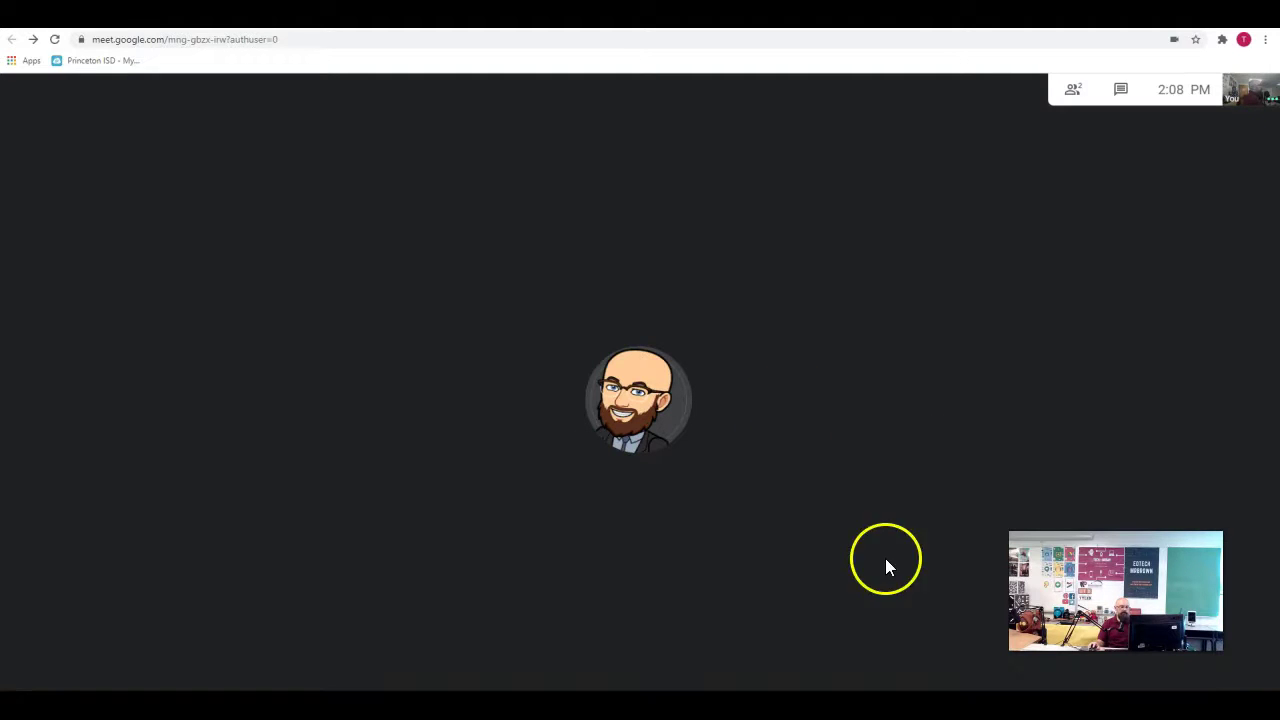
click(1073, 90)
click(1068, 102)
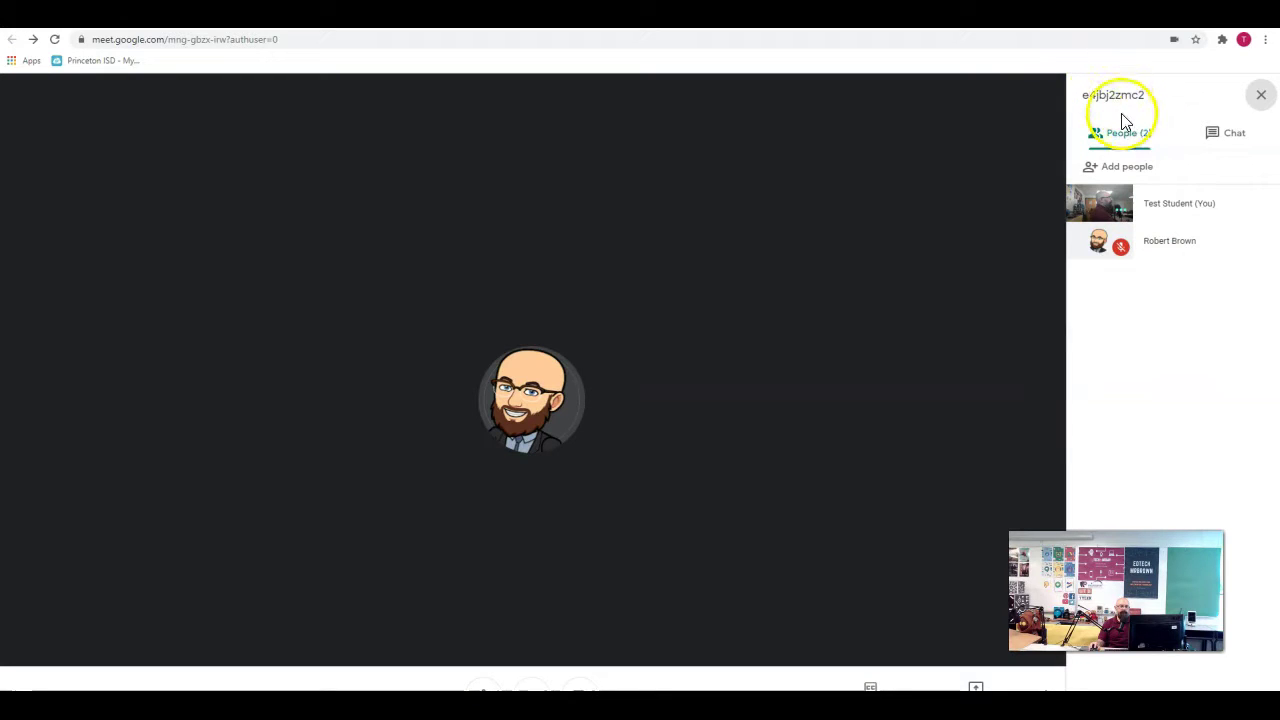
- Switch the side panel to the meeting chat, then close the panel
click(1204, 136)
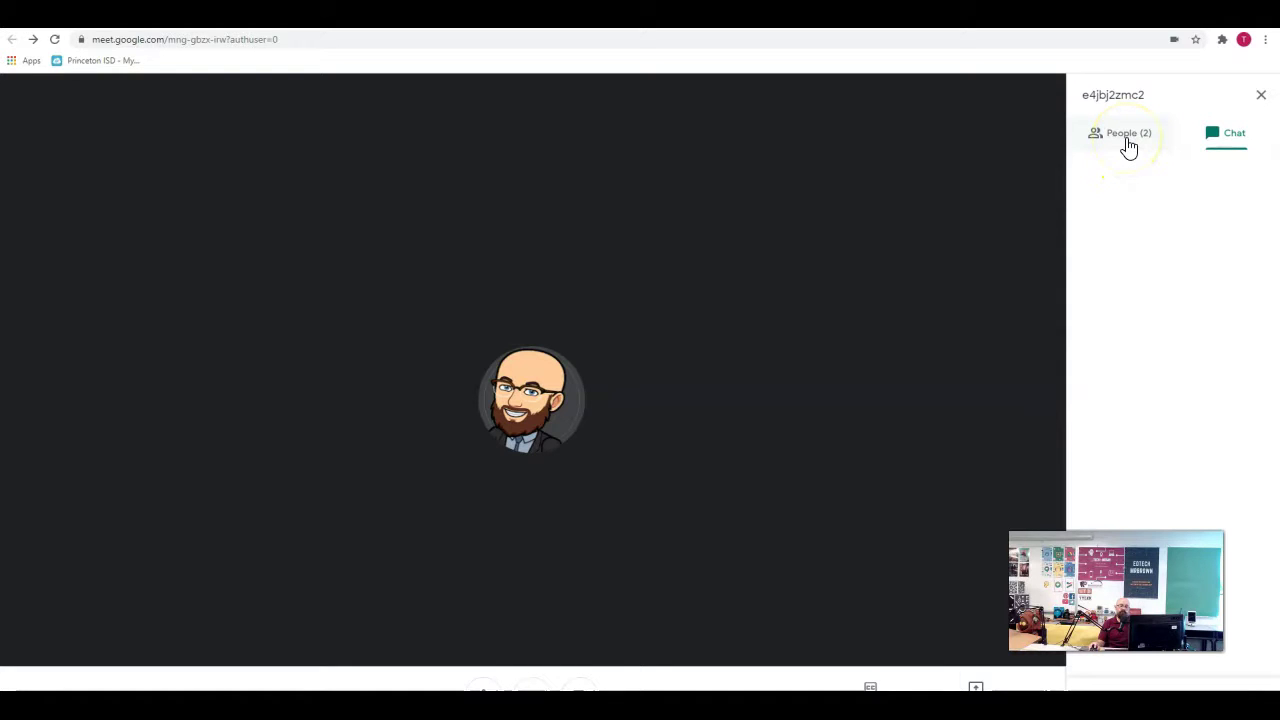
click(1261, 95)
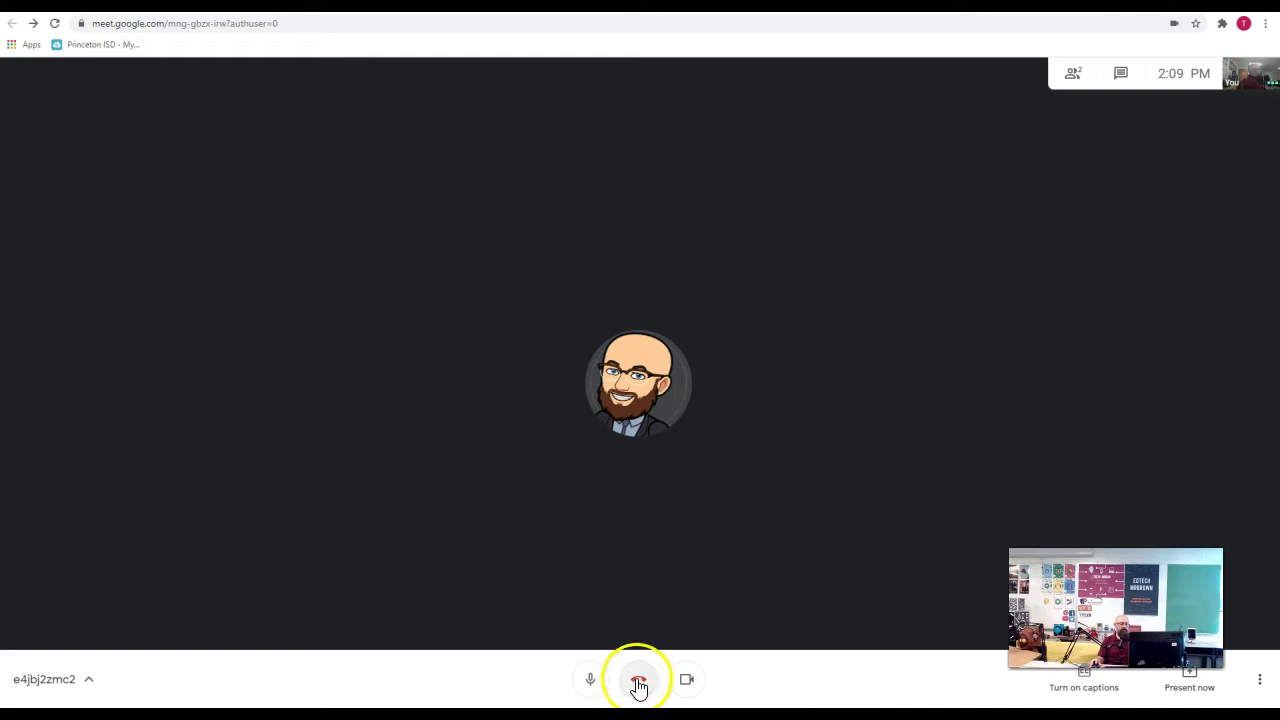
- Turn on live captions, then briefly open and close Settings from the More options menu
click(1085, 686)
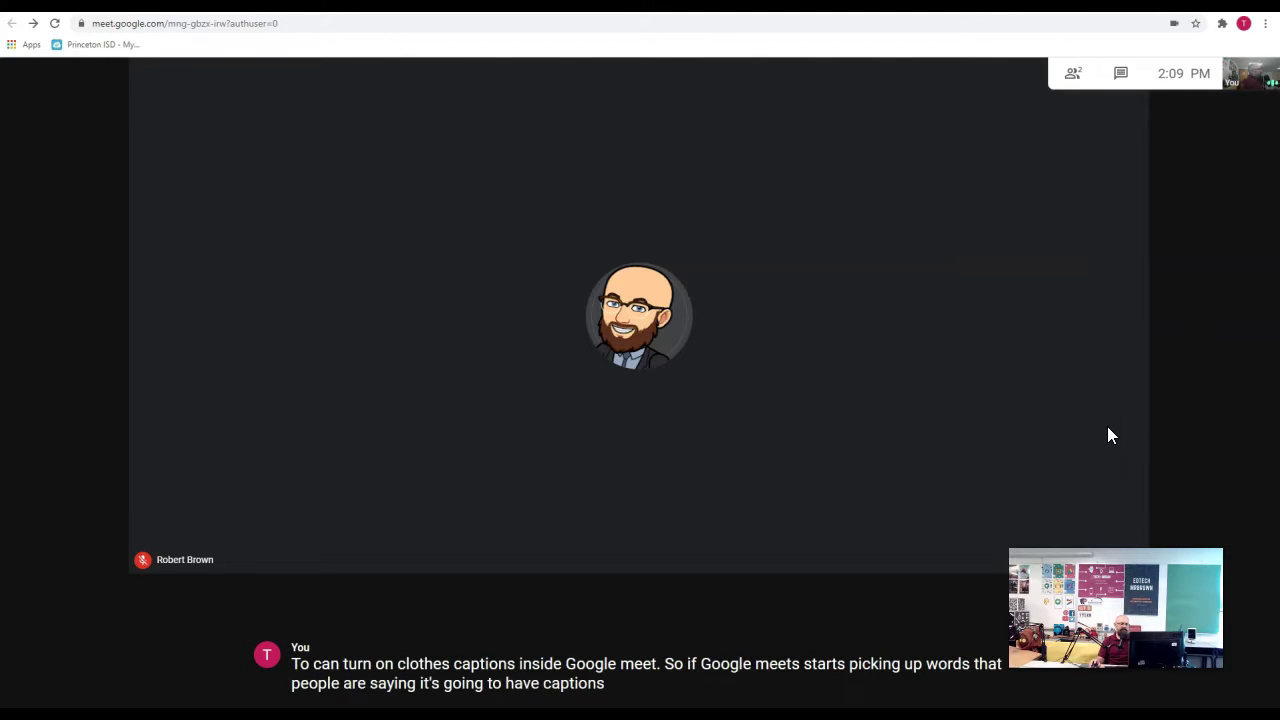
click(1135, 474)
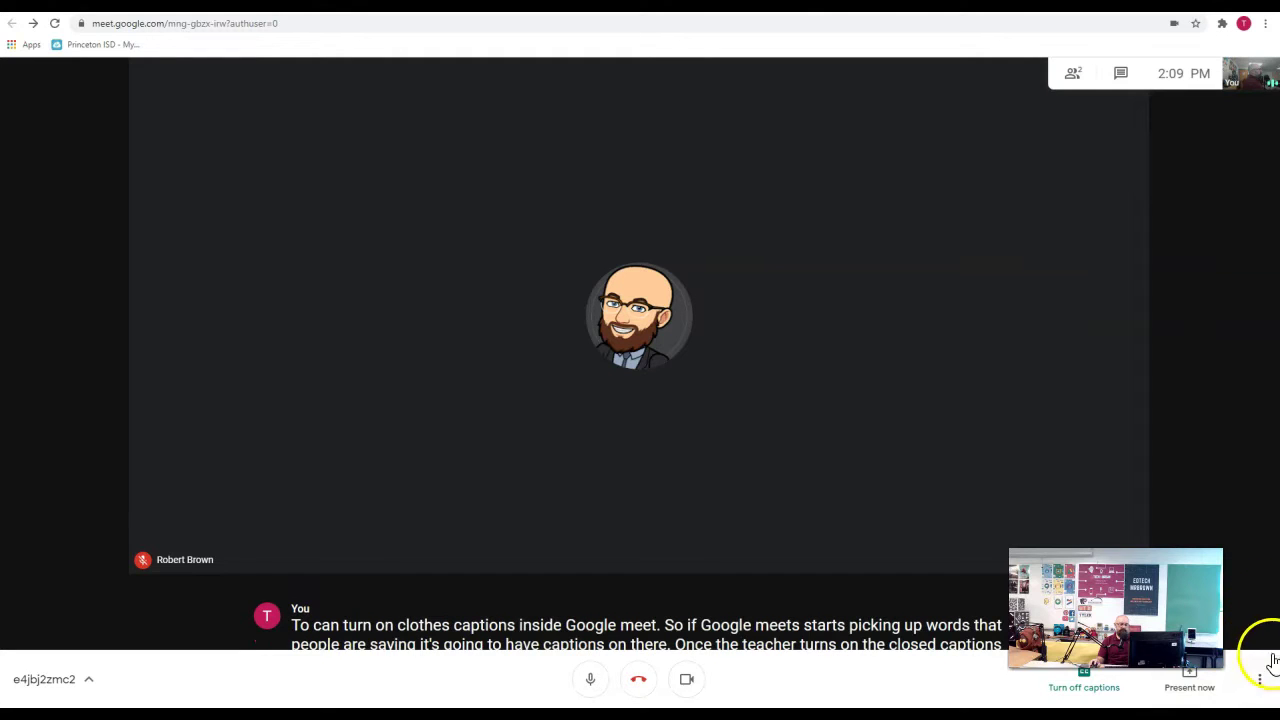
click(1262, 684)
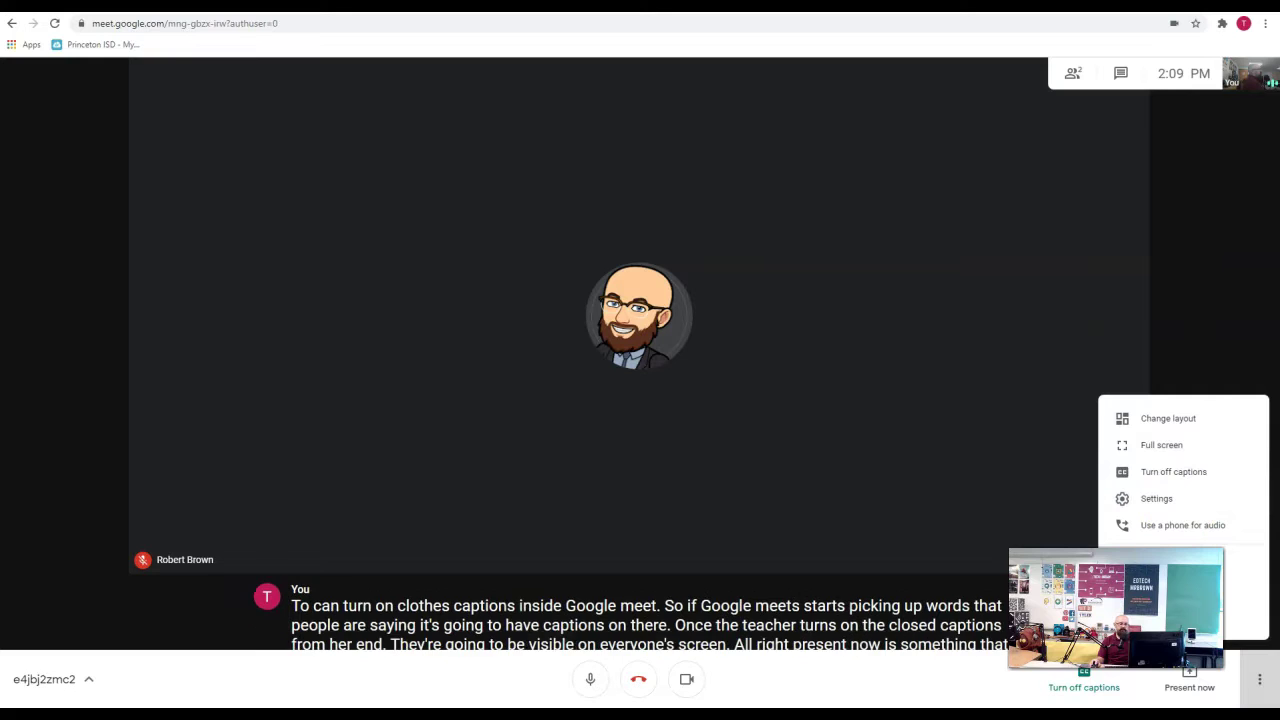
click(1167, 498)
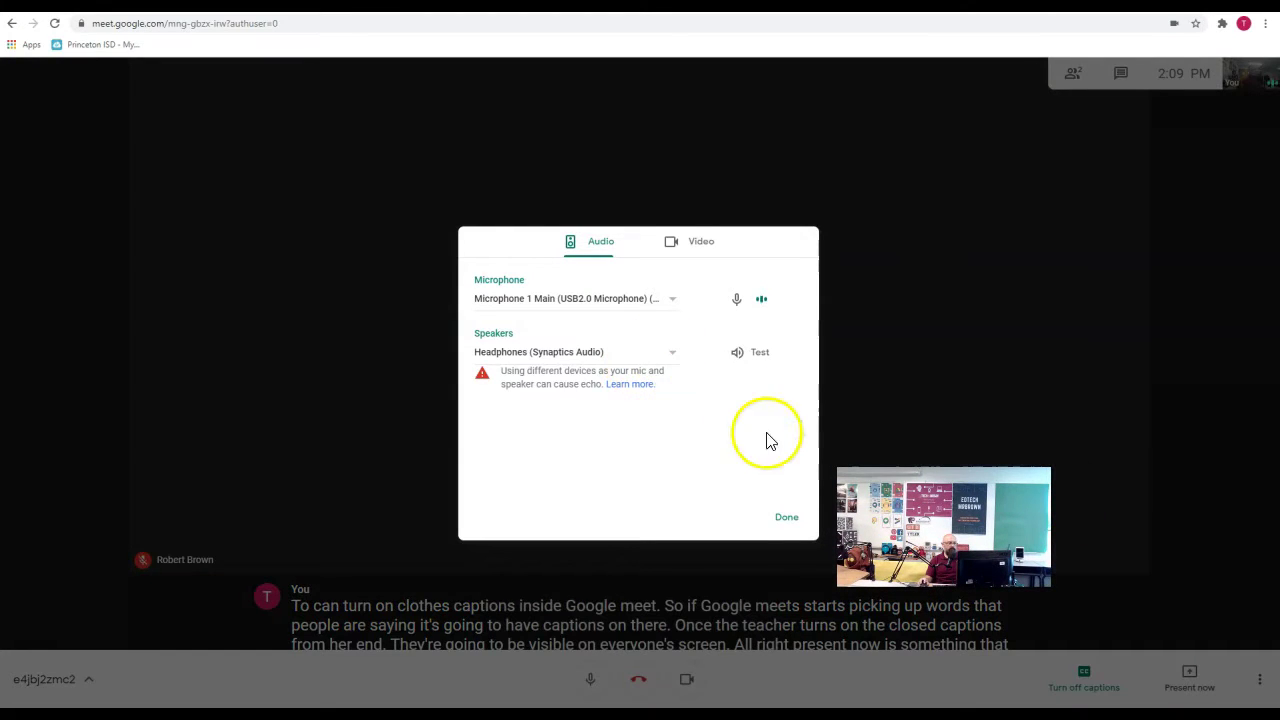
click(787, 516)
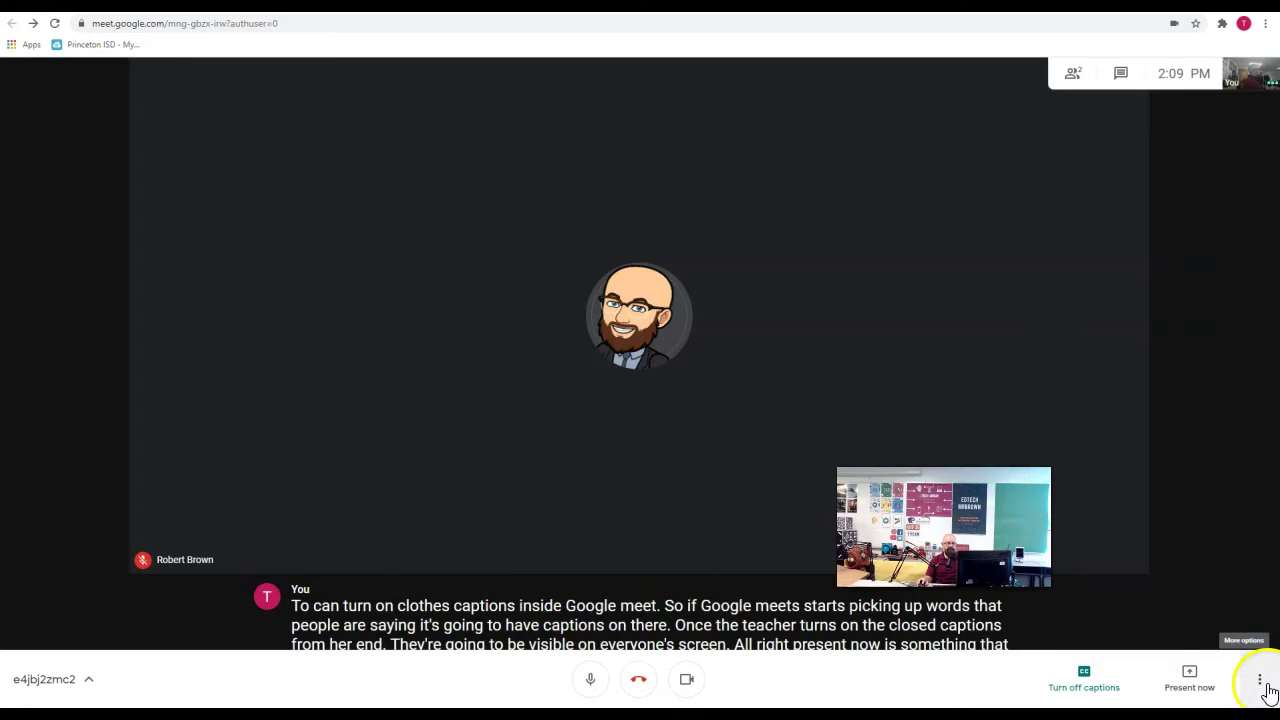
click(1260, 683)
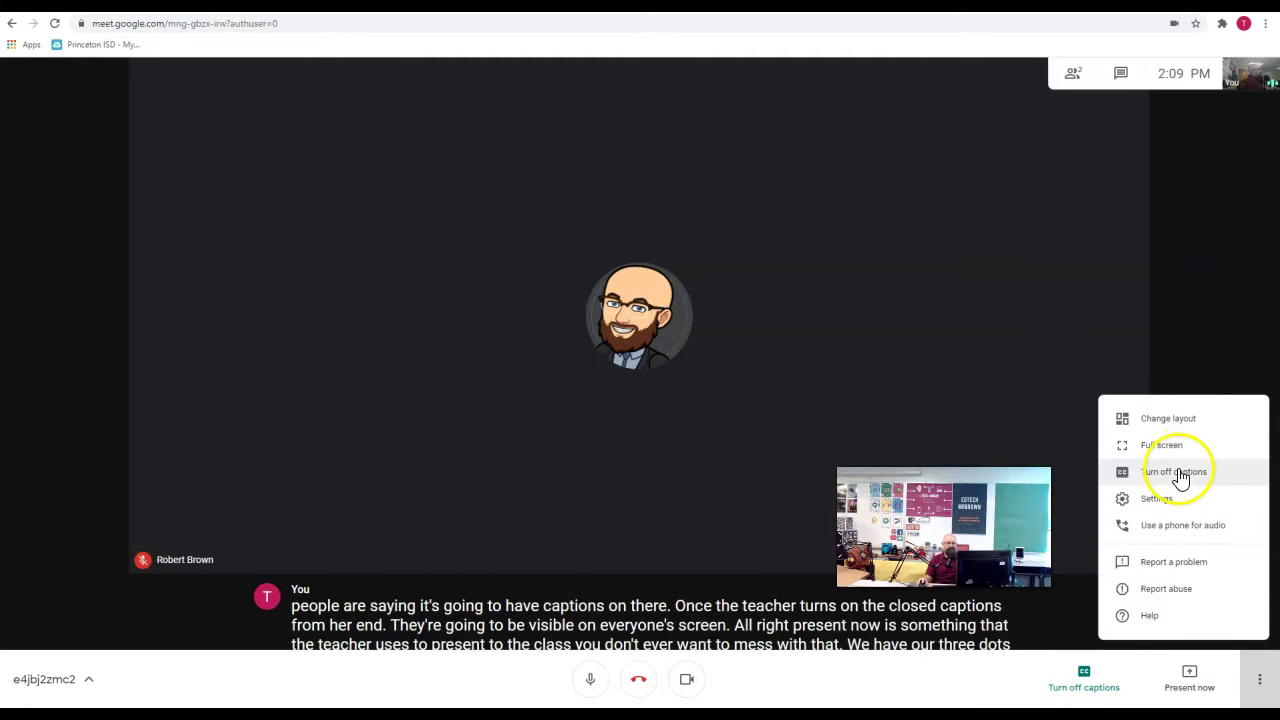
click(1067, 366)
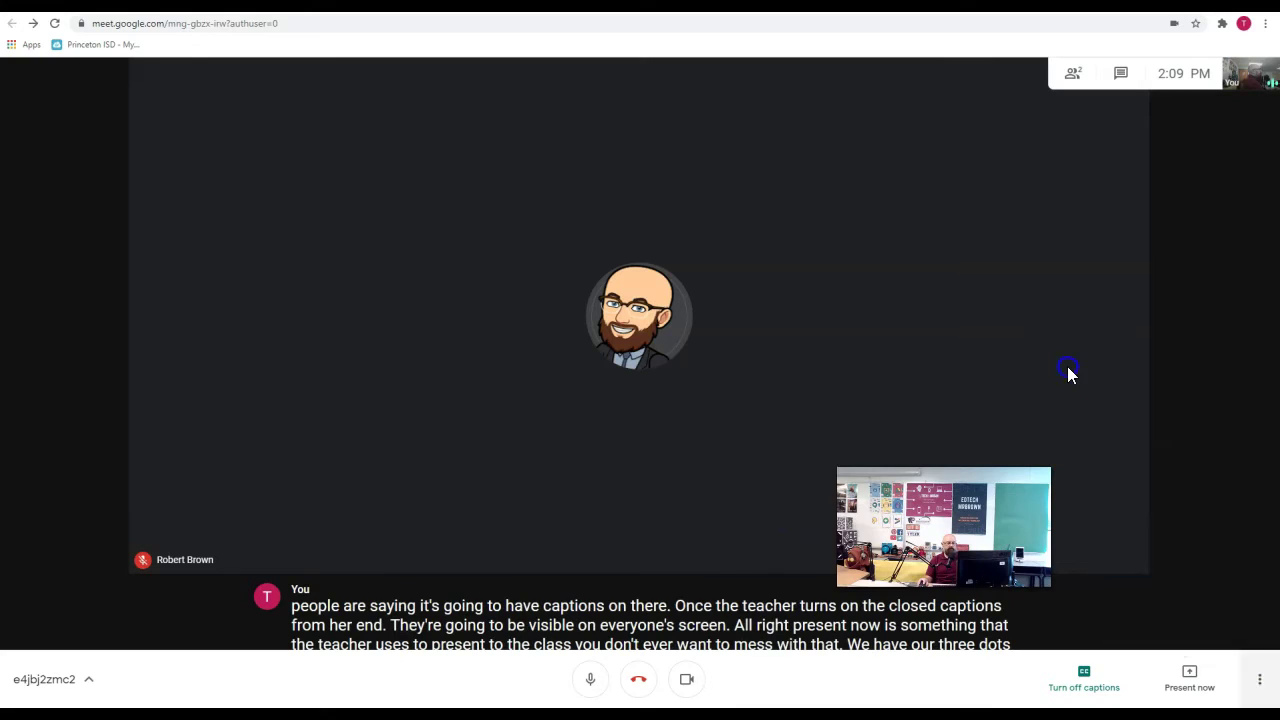